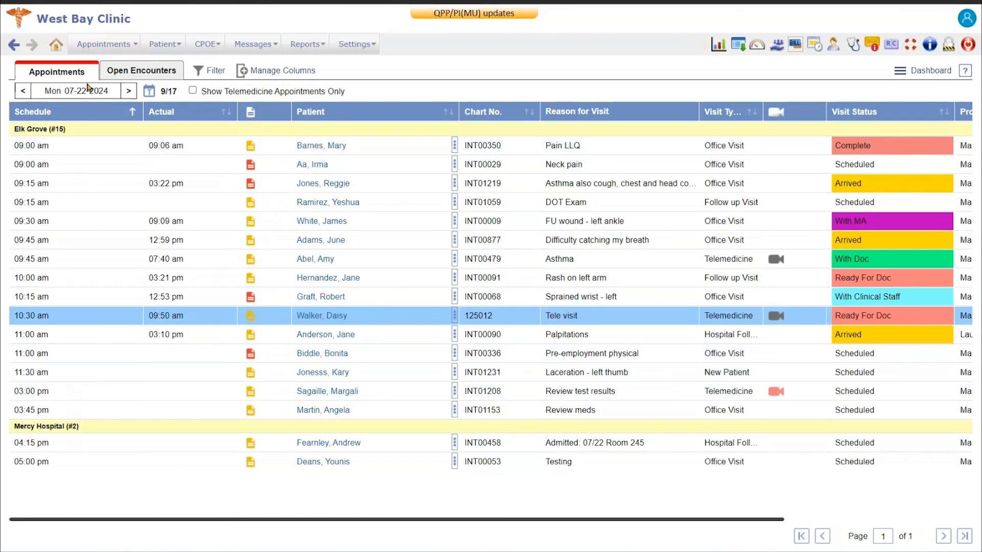
Open the appointment schedule, start an appointment in the 5:00 pm slot on 07-23-2024, and assign a patient from the patient list.
{"action": "left_click", "coordinate": [101, 44]}
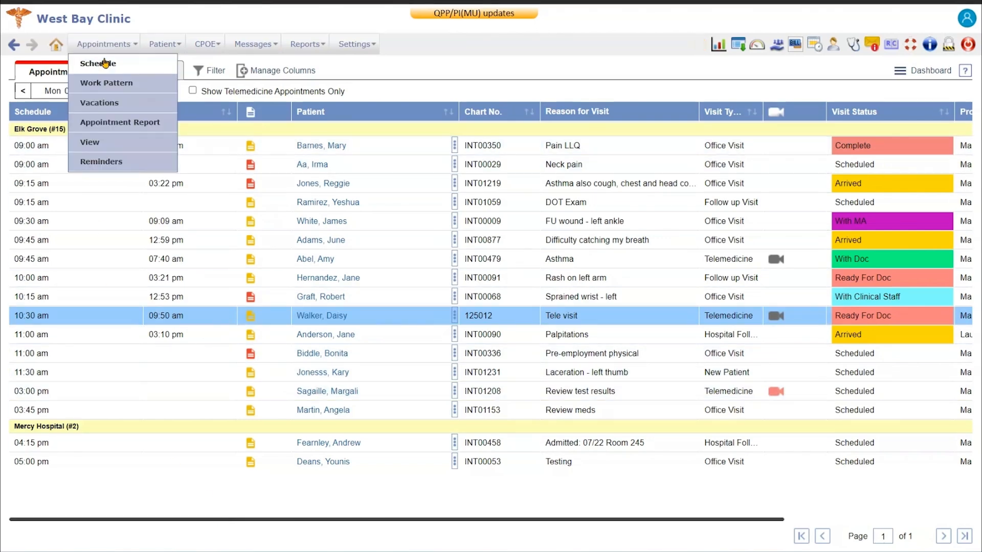
{"action": "left_click", "coordinate": [105, 62]}
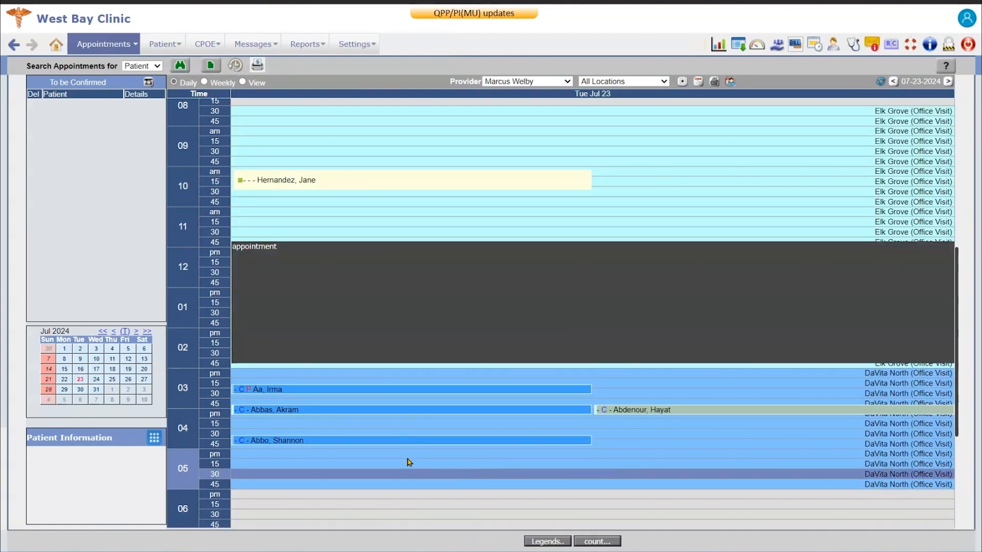
{"action": "left_click", "coordinate": [364, 459]}
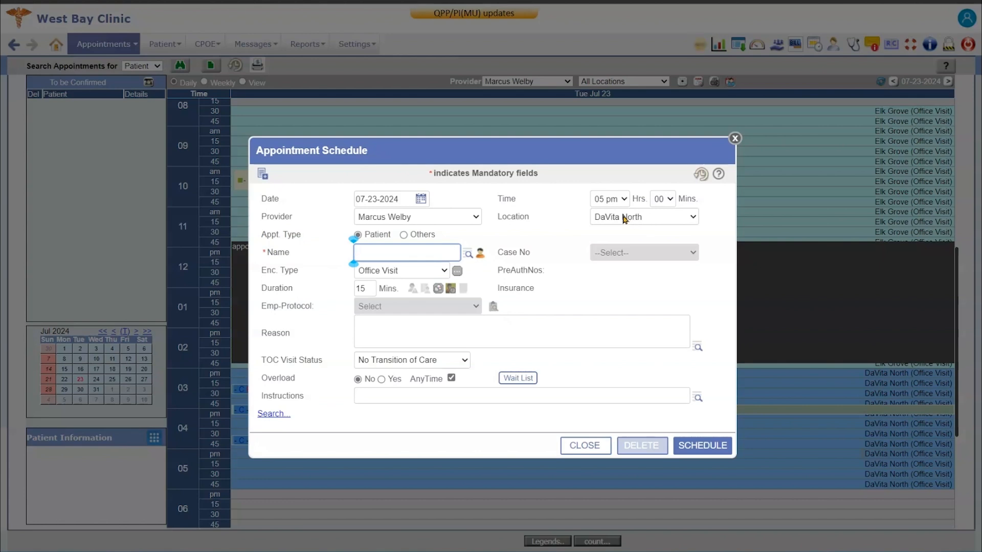
{"action": "left_click", "coordinate": [468, 254]}
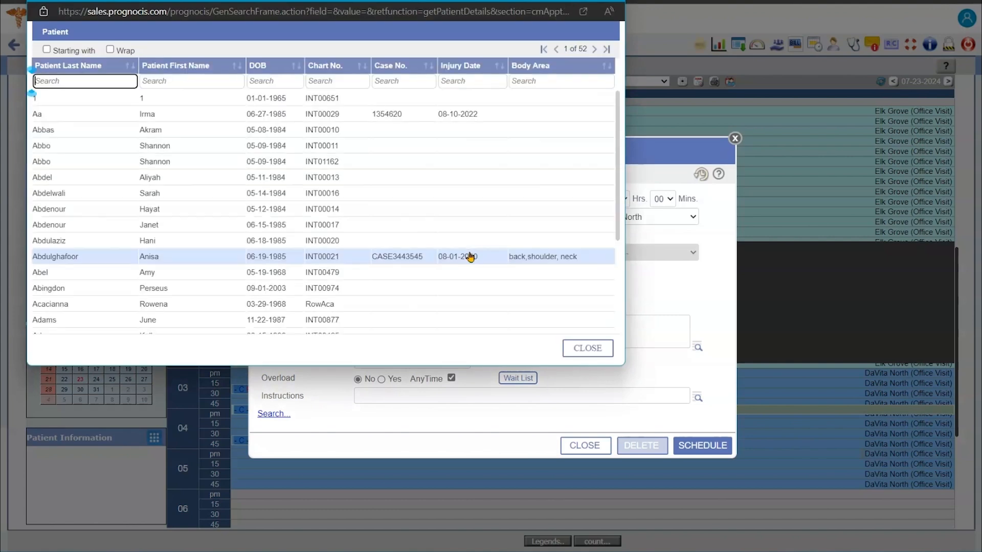
{"action": "left_click", "coordinate": [241, 288]}
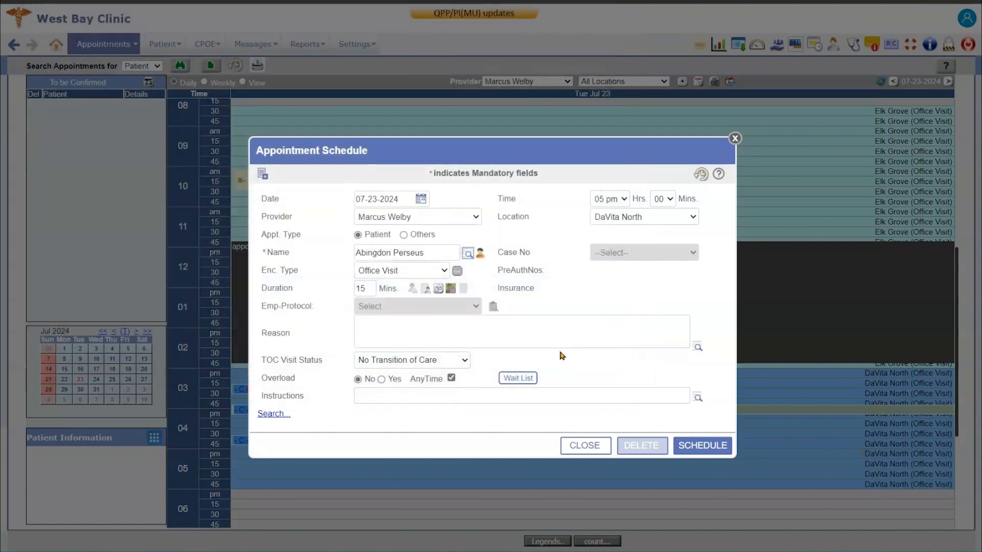
Schedule the 5:00 pm appointment as a Family Medicine encounter with the reason "cough" and No Transition of Care.
{"action": "left_click", "coordinate": [434, 272]}
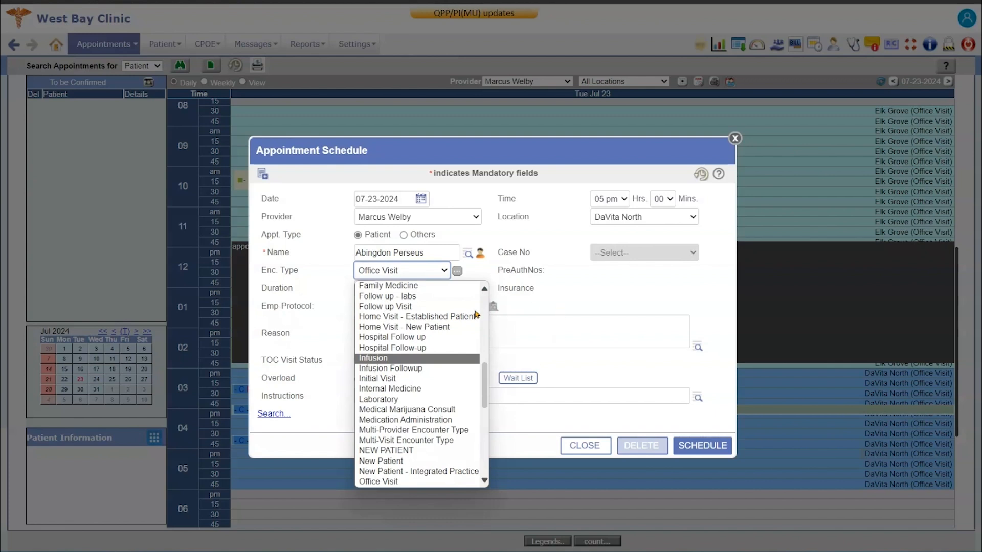
{"action": "left_click", "coordinate": [410, 288]}
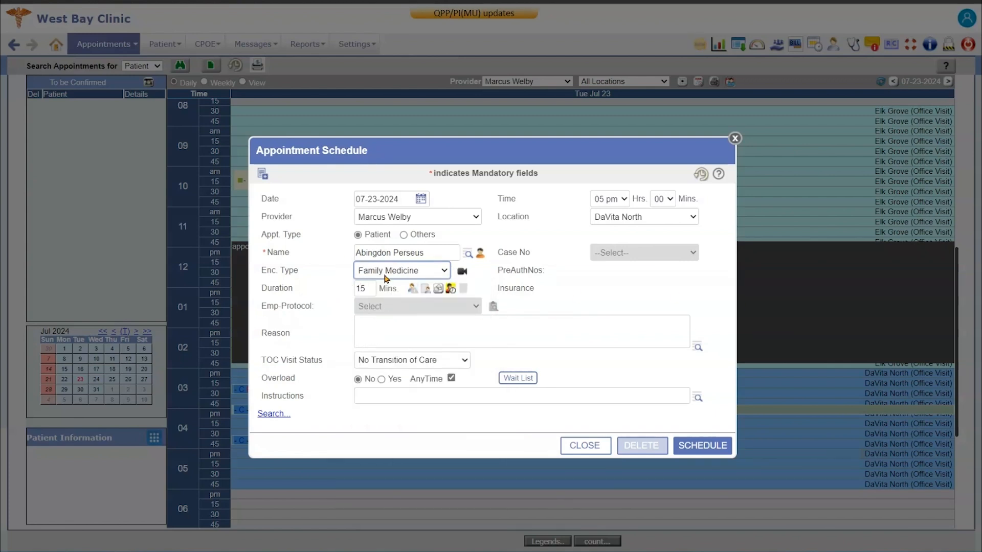
{"action": "left_click", "coordinate": [409, 337]}
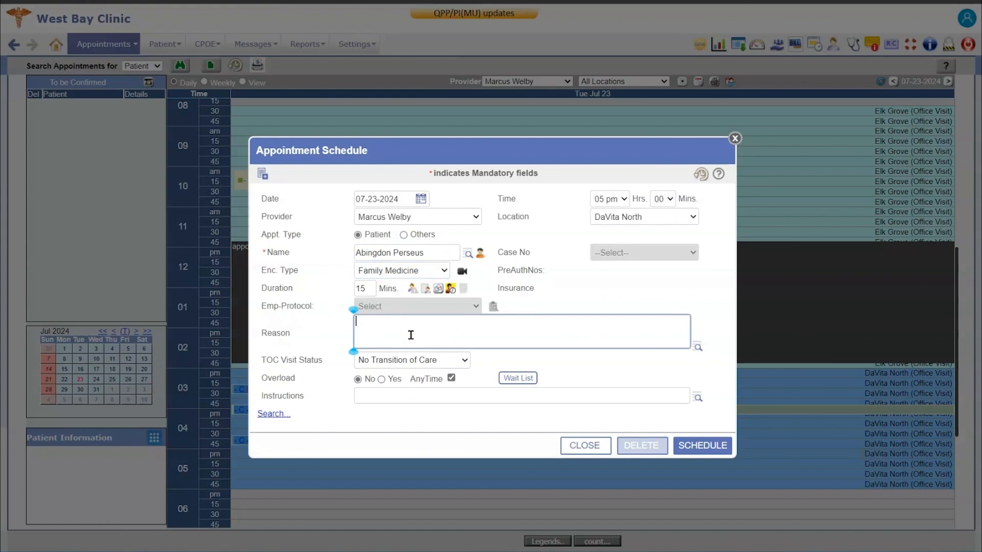
{"action": "type", "text": "cough"}
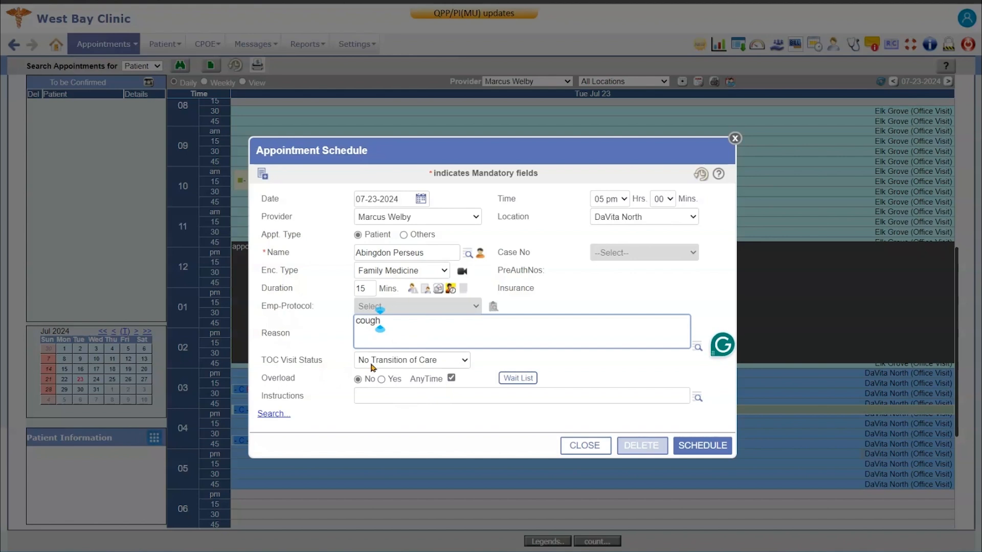
{"action": "left_click", "coordinate": [463, 360]}
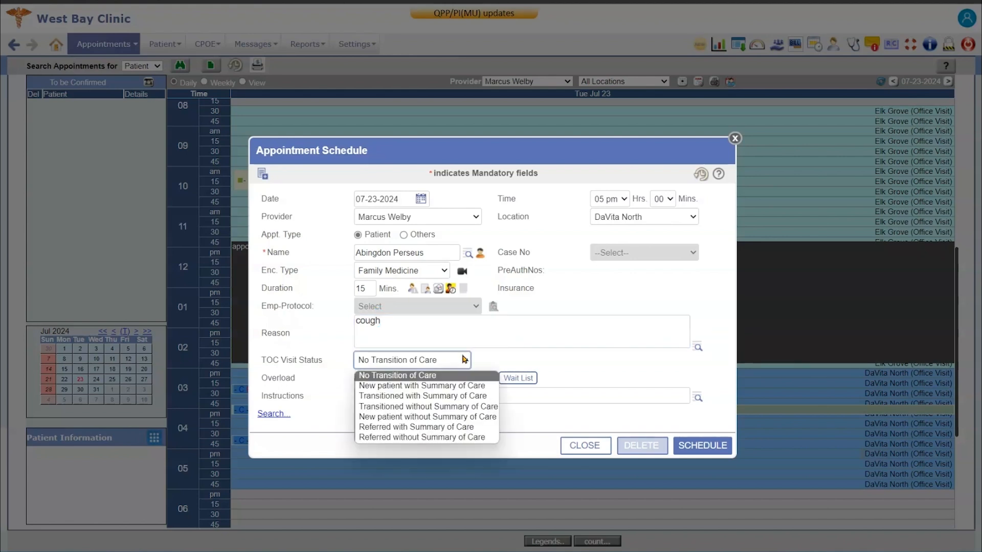
{"action": "left_click", "coordinate": [495, 356]}
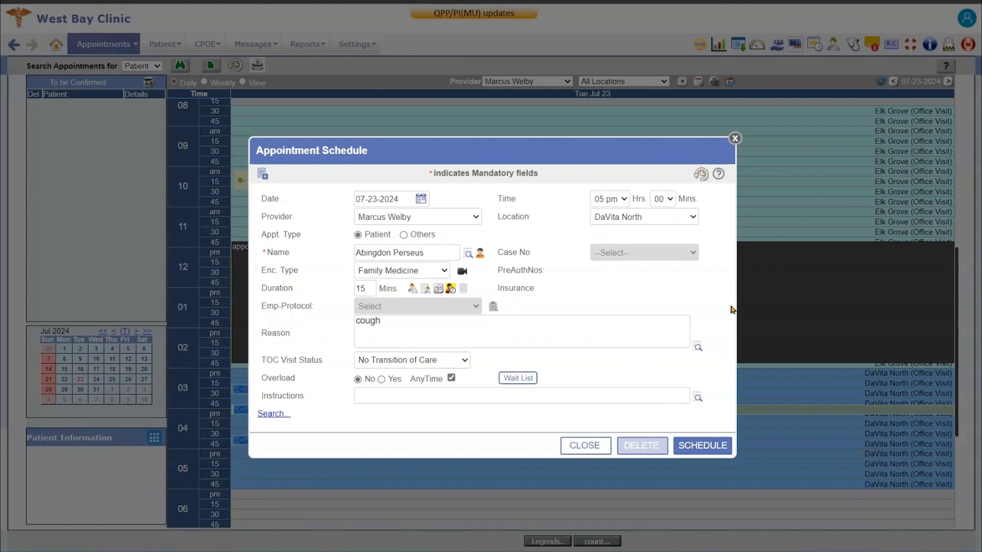
{"action": "left_click", "coordinate": [703, 446]}
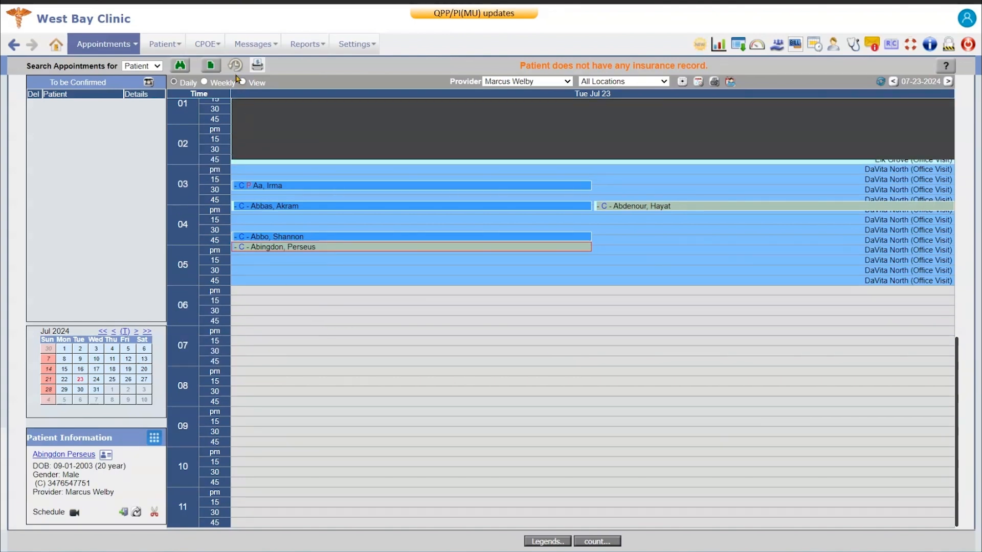
Start another appointment for 07-23-2024 and set its time to 04:30 pm.
{"action": "left_click", "coordinate": [212, 67]}
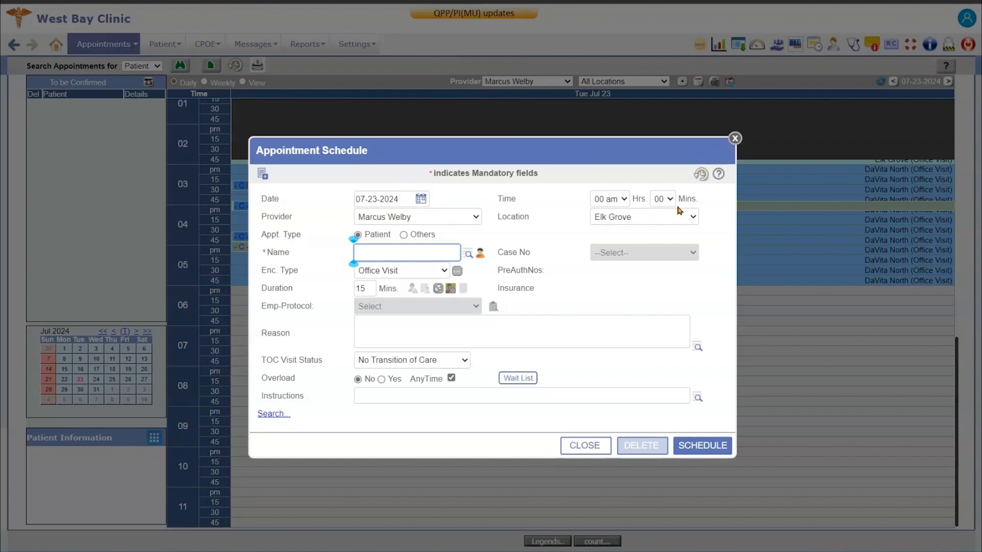
{"action": "left_click", "coordinate": [625, 198]}
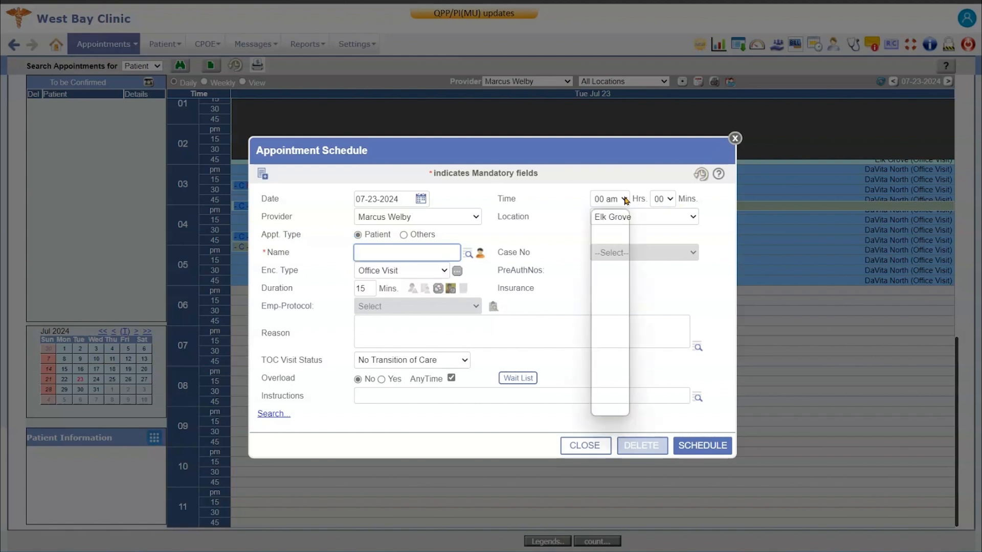
{"action": "left_click", "coordinate": [612, 381]}
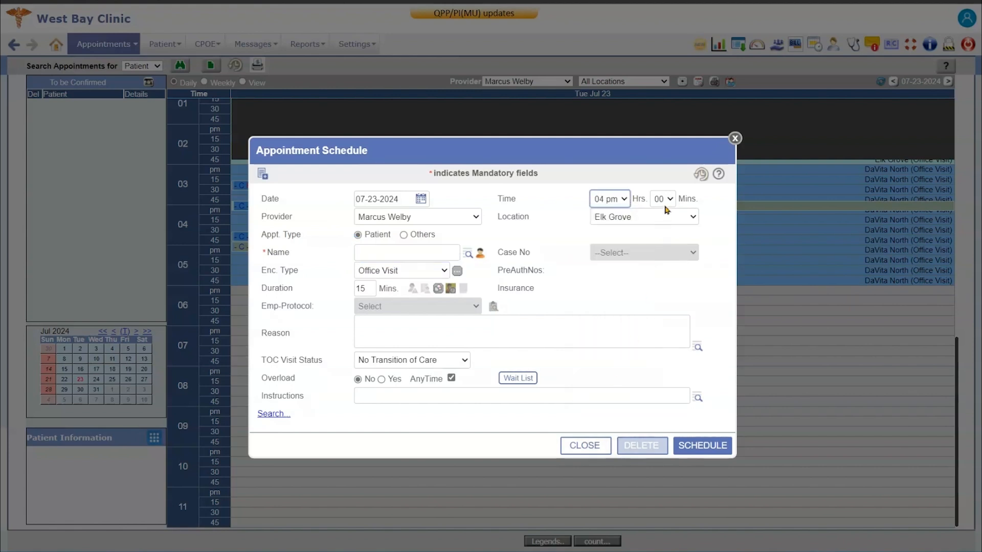
{"action": "left_click", "coordinate": [663, 199]}
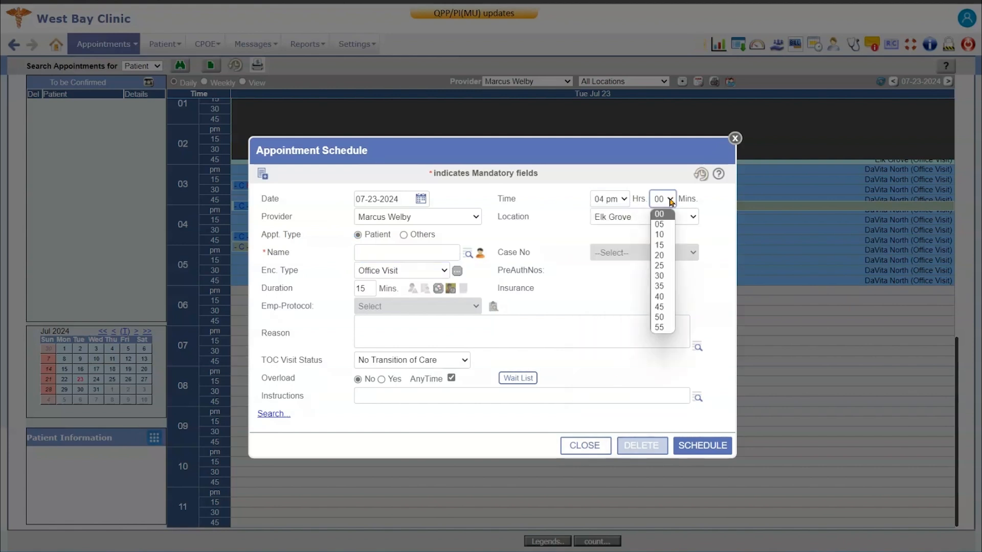
{"action": "left_click", "coordinate": [661, 276]}
Assign the patient with the 08-10-2022 injury case, acknowledging the alerts and keeping that case on the appointment.
{"action": "left_click", "coordinate": [468, 254]}
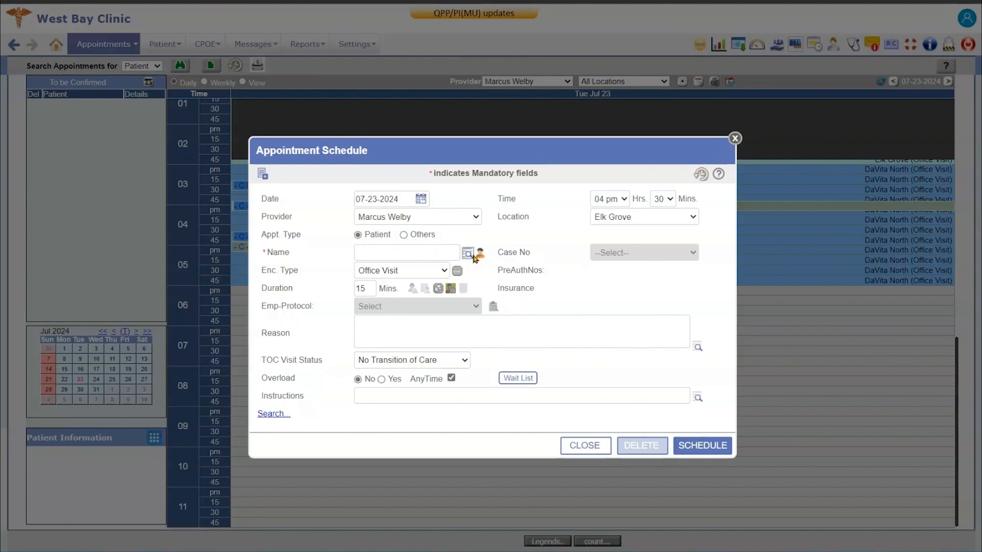
{"action": "left_click", "coordinate": [173, 121]}
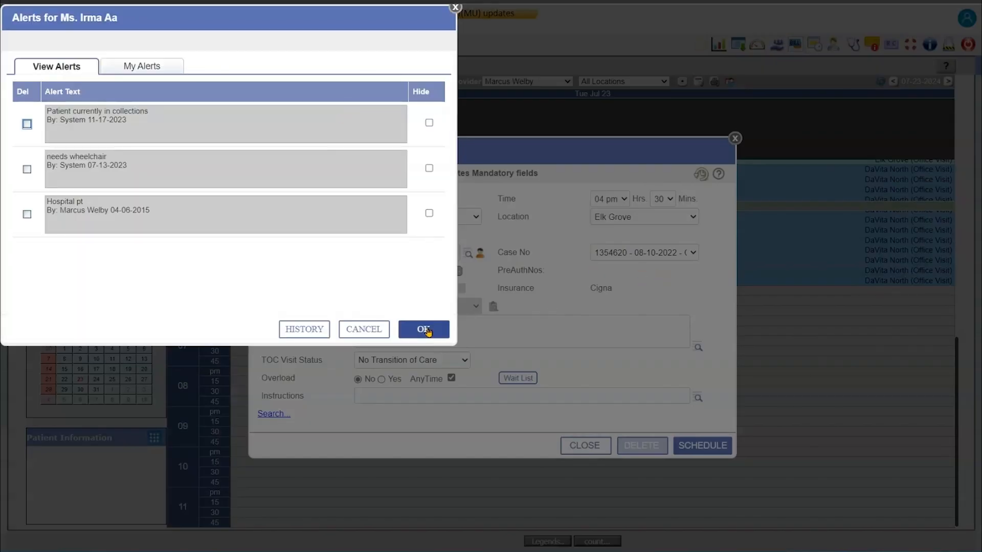
{"action": "left_click", "coordinate": [427, 330]}
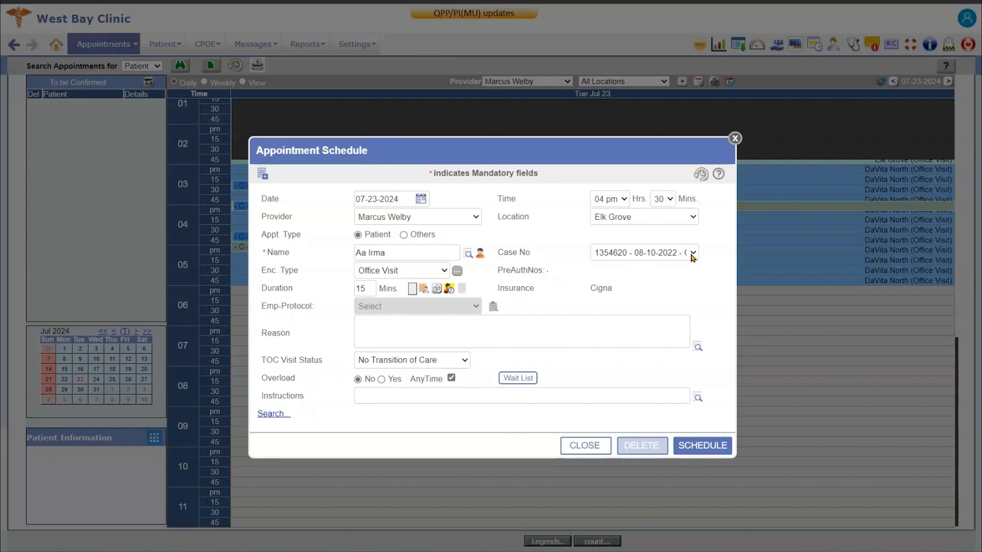
{"action": "left_click", "coordinate": [692, 254]}
{"action": "left_click", "coordinate": [691, 279]}
Set the encounter type to Workers Comp New Patient and enter "low back pain" as the reason.
{"action": "left_click", "coordinate": [444, 270]}
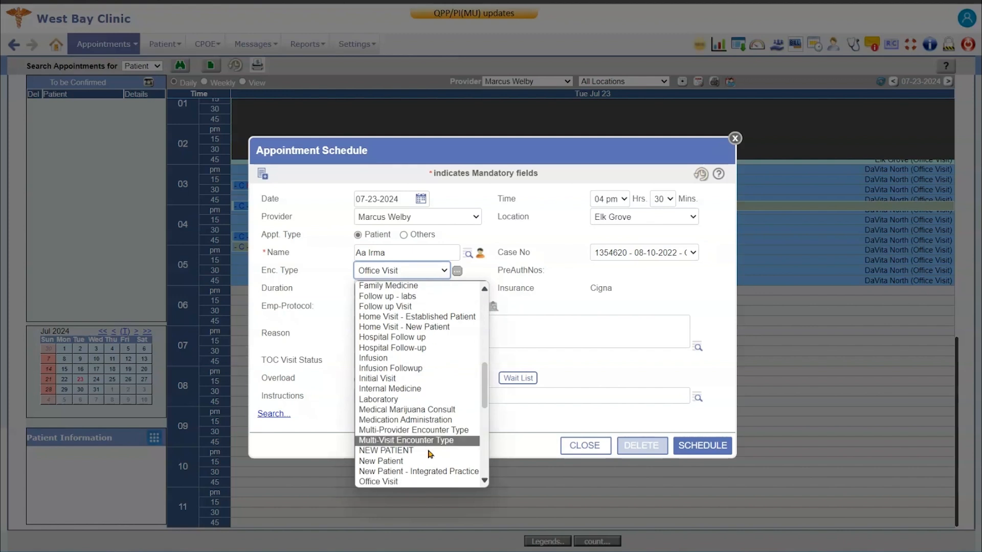
{"action": "scroll", "coordinate": [409, 468], "scroll_direction": "down", "scroll_amount": 7}
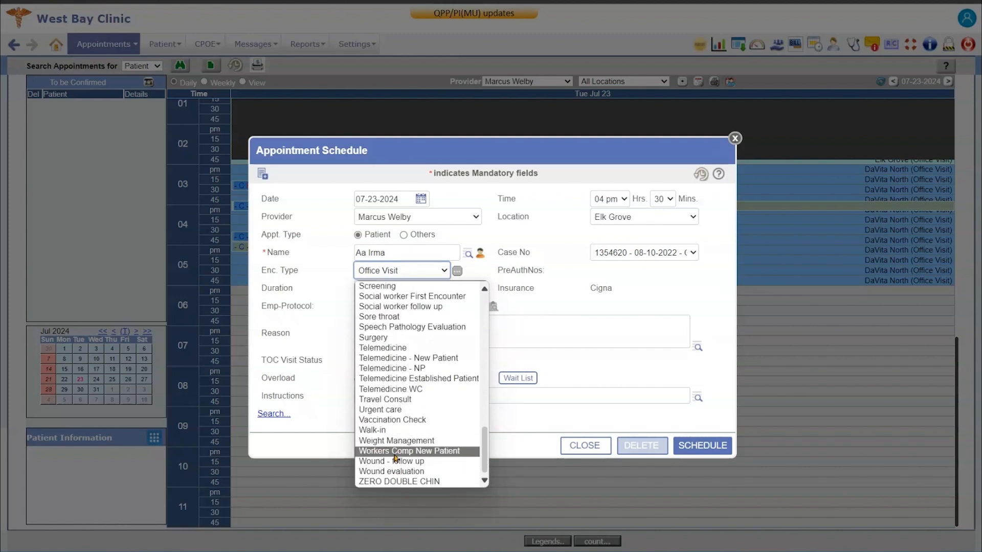
{"action": "left_click", "coordinate": [396, 452]}
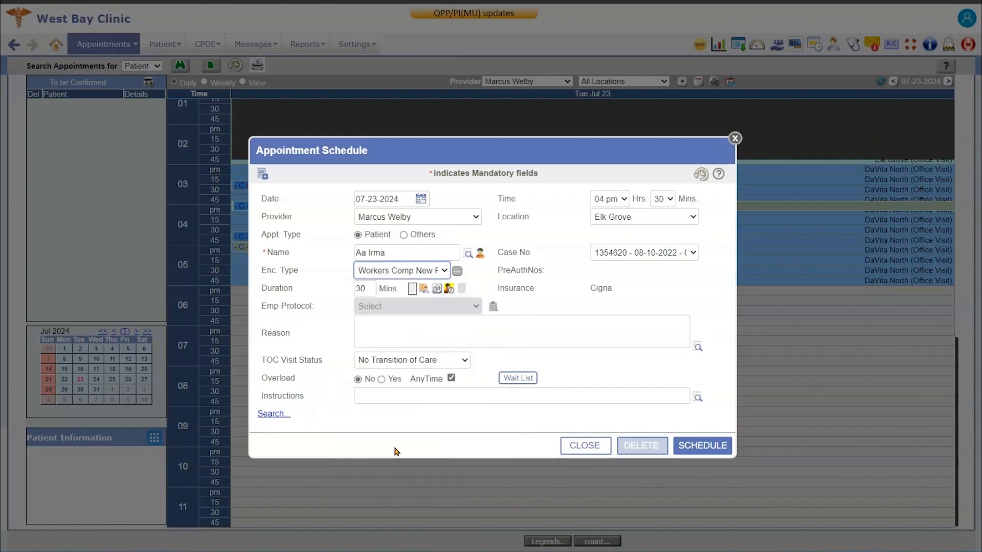
{"action": "left_click", "coordinate": [394, 337]}
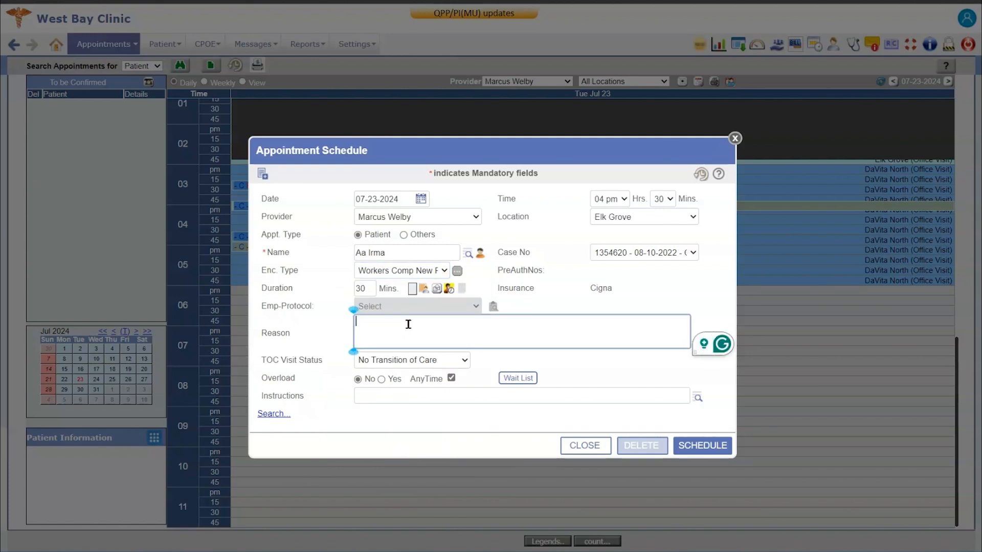
{"action": "type", "text": "low back pain"}
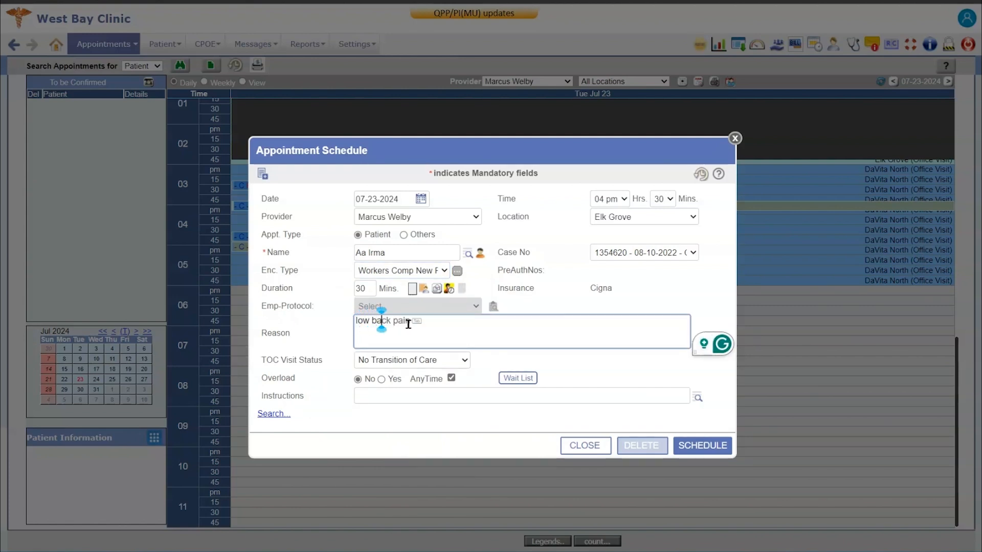
{"action": "left_click", "coordinate": [408, 322]}
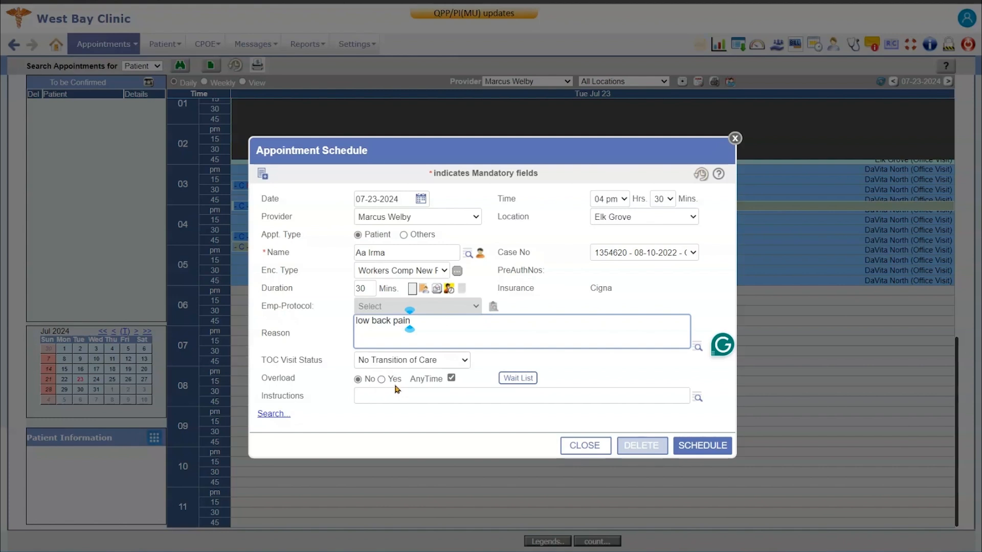
Set Overload to Yes for the 04:30 pm appointment and schedule it.
{"action": "left_click", "coordinate": [451, 378]}
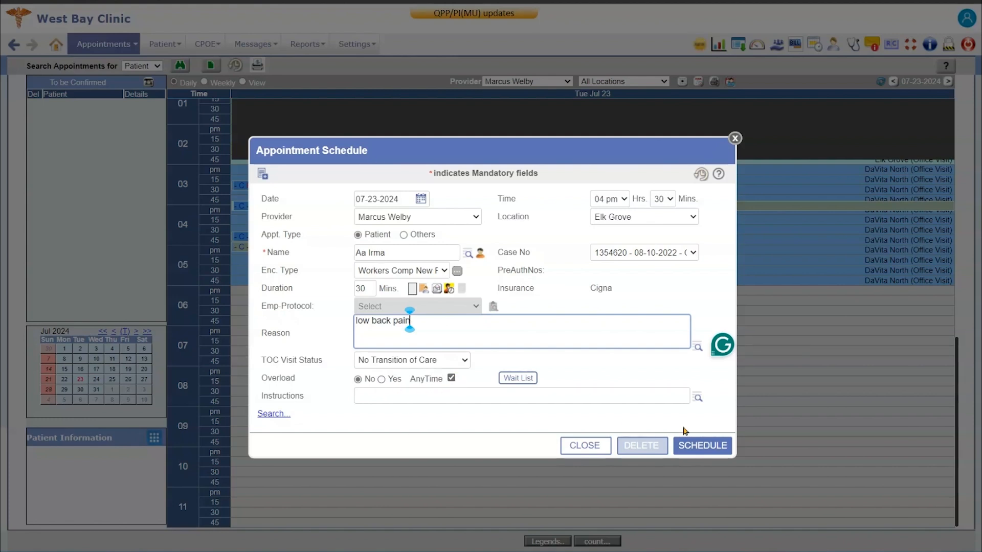
{"action": "left_click", "coordinate": [709, 447]}
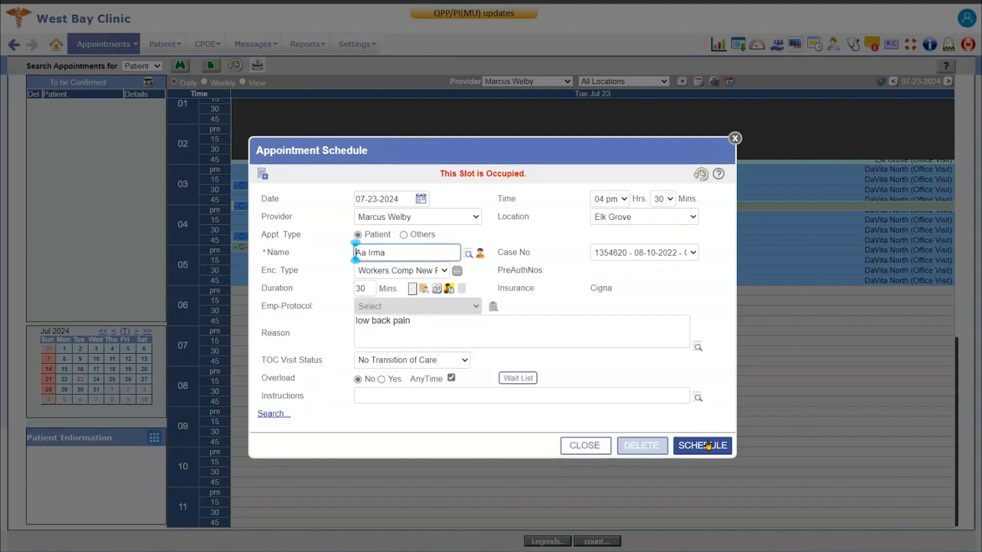
{"action": "left_click", "coordinate": [381, 379]}
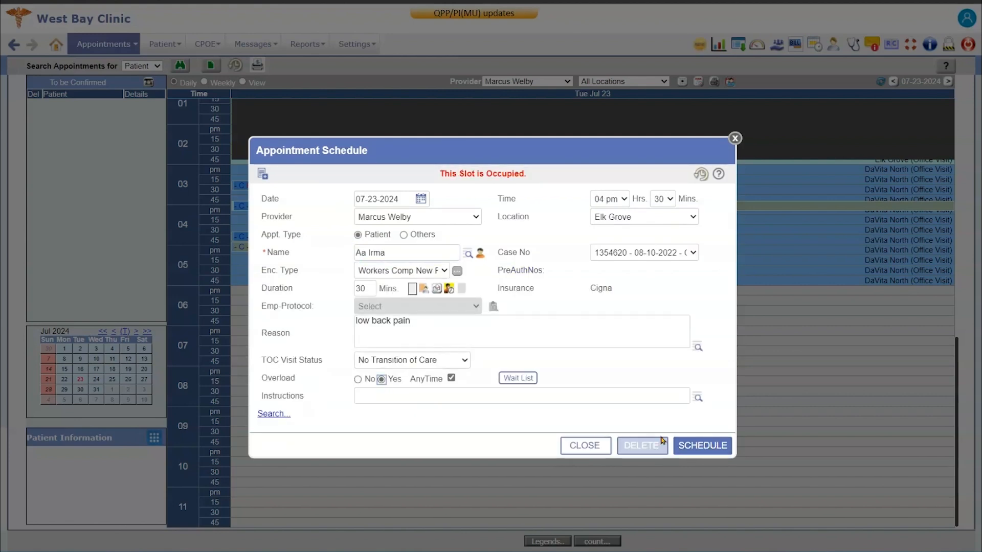
{"action": "left_click", "coordinate": [699, 447]}
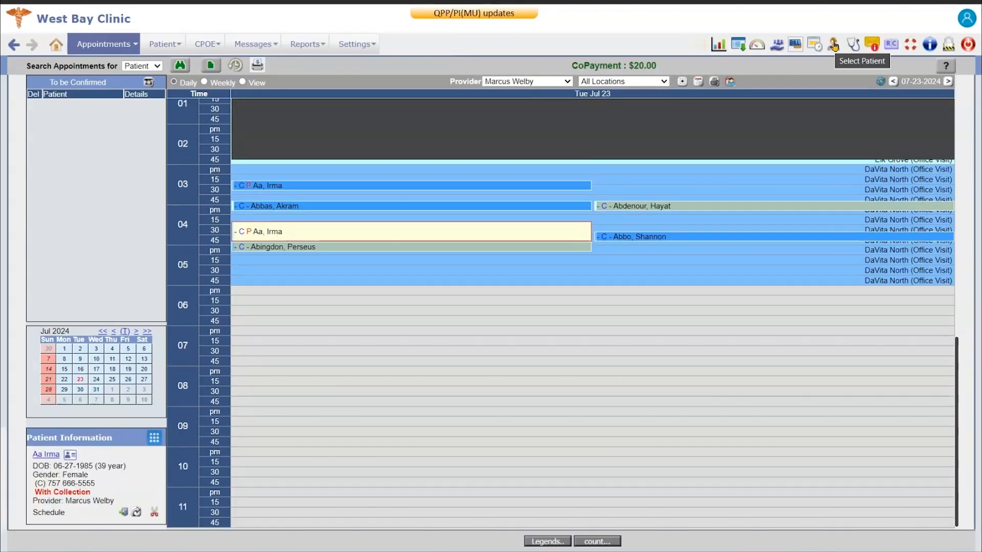
Open a patient's chart from the patient list and start a new appointment from it.
{"action": "left_click", "coordinate": [833, 46]}
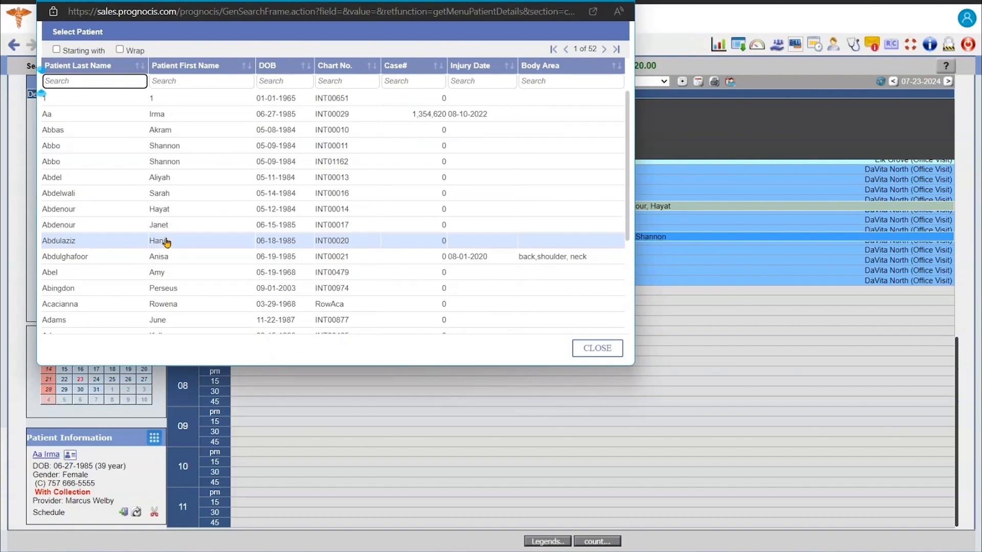
{"action": "left_click", "coordinate": [166, 226]}
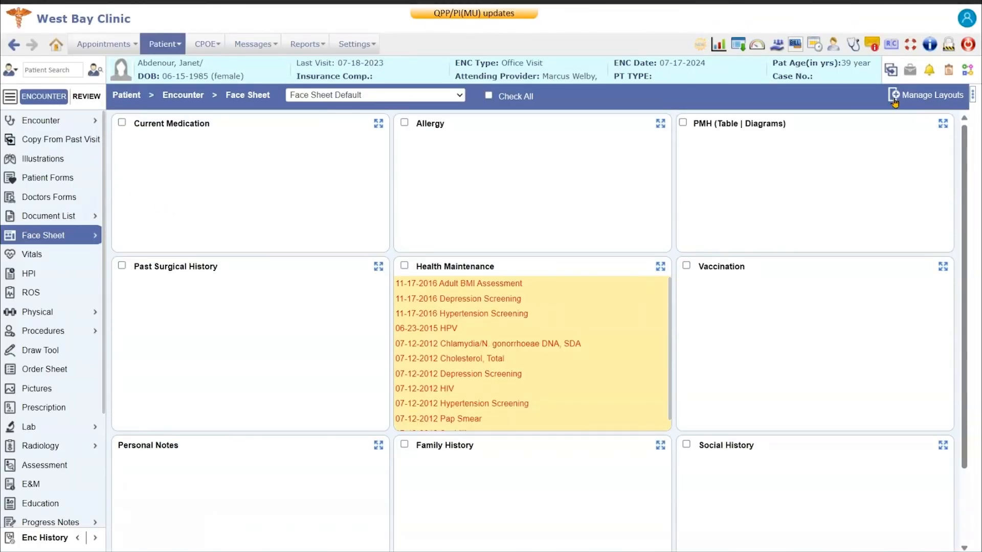
{"action": "left_click", "coordinate": [816, 48]}
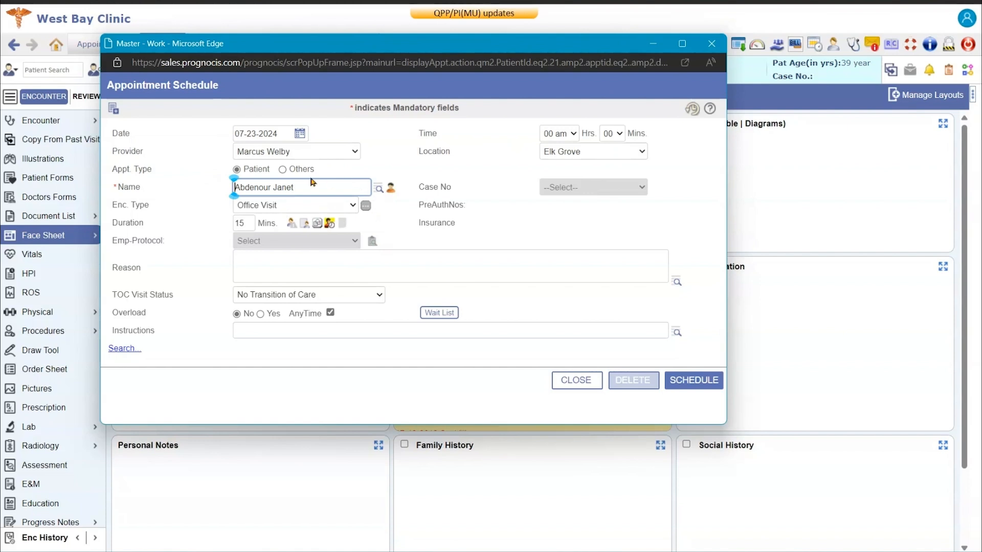
Change the appointment's patient by searching the patient list by last name and selecting the match.
{"action": "left_click", "coordinate": [379, 188]}
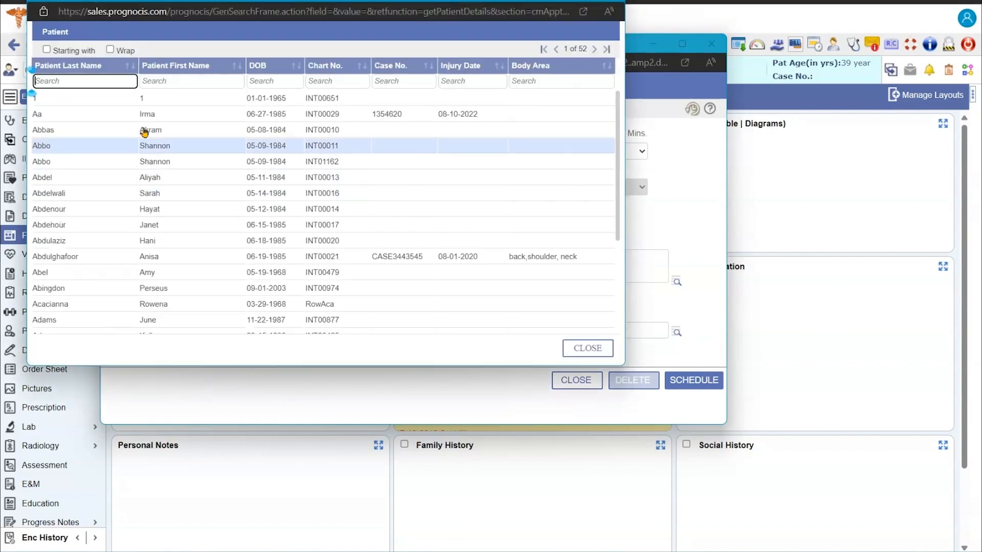
{"action": "left_click", "coordinate": [118, 81]}
{"action": "type", "text": "white"}
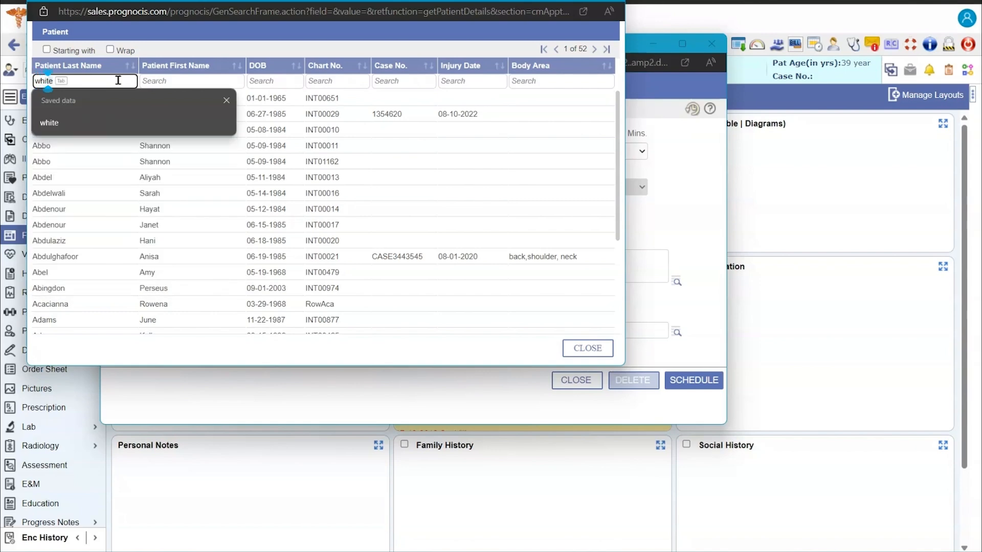
{"action": "left_click", "coordinate": [191, 103]}
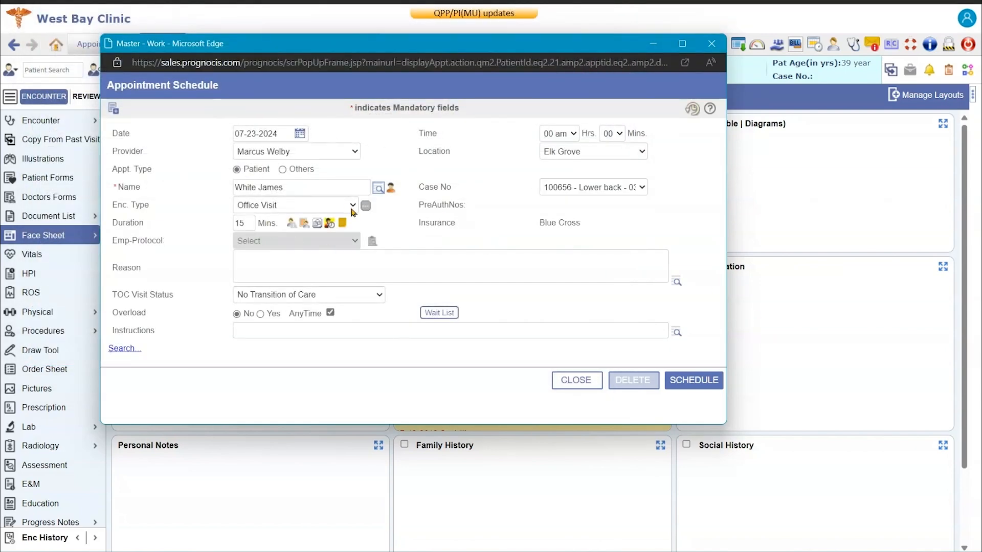
Link the appointment to the right ankle injury case dated 03-01-2024 and enter "ankle pain" as the reason.
{"action": "left_click", "coordinate": [645, 192]}
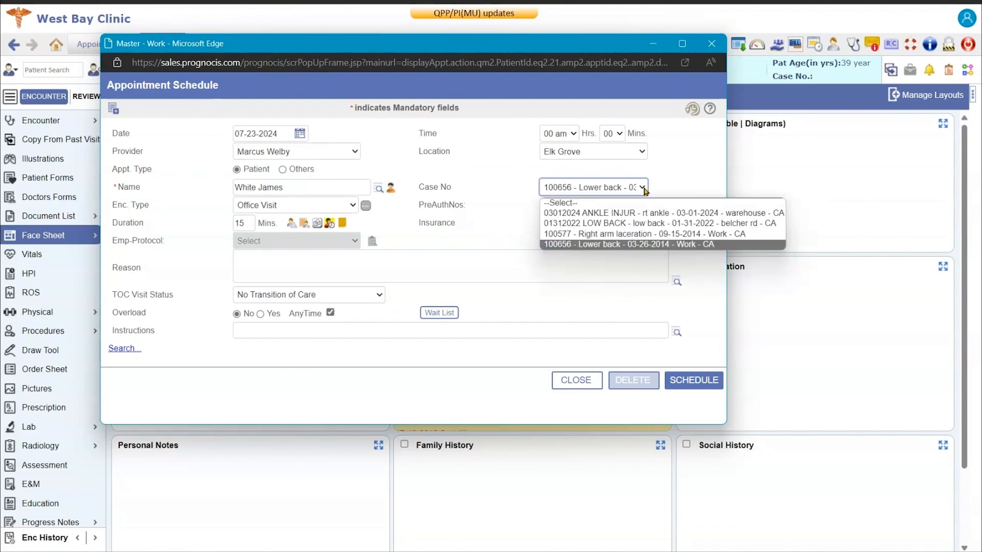
{"action": "left_click", "coordinate": [650, 215]}
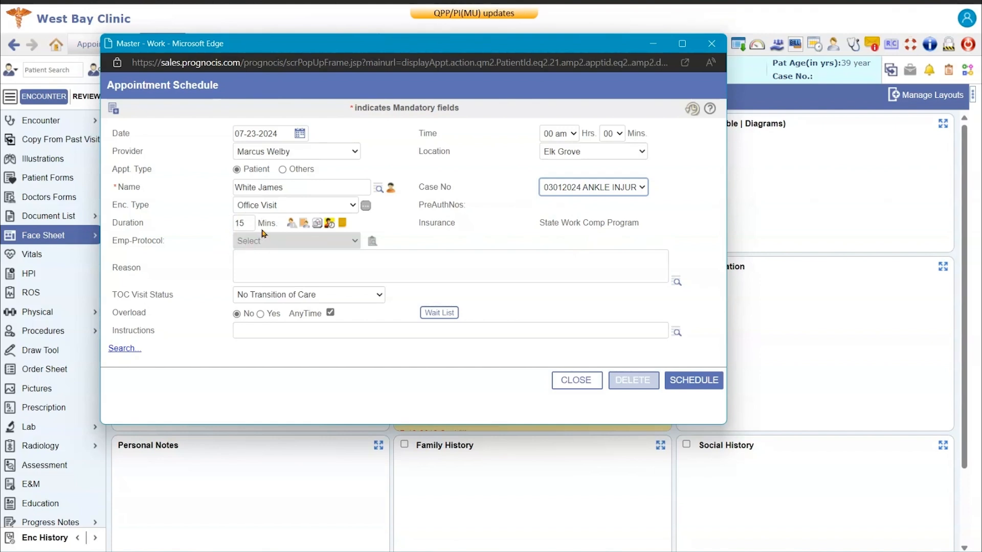
{"action": "left_click", "coordinate": [264, 264]}
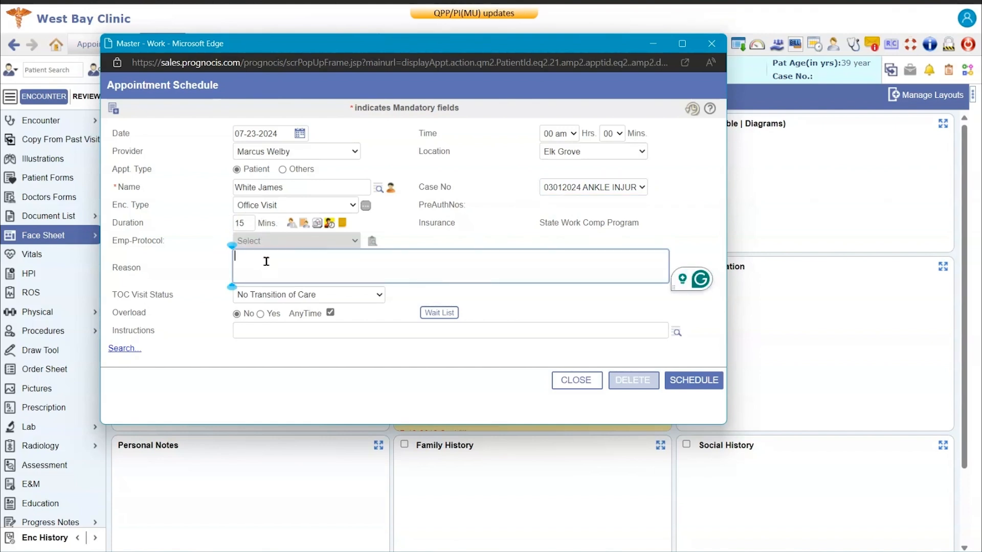
{"action": "type", "text": "ankle pain"}
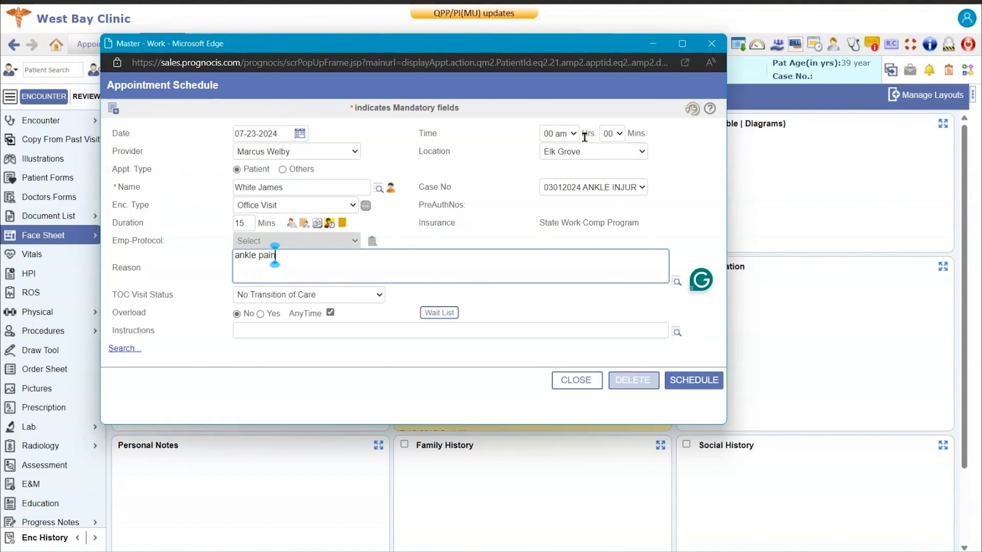
Start a search for open appointment slots, excluding Monday, Saturday and Sunday from the searched days.
{"action": "left_click", "coordinate": [123, 349]}
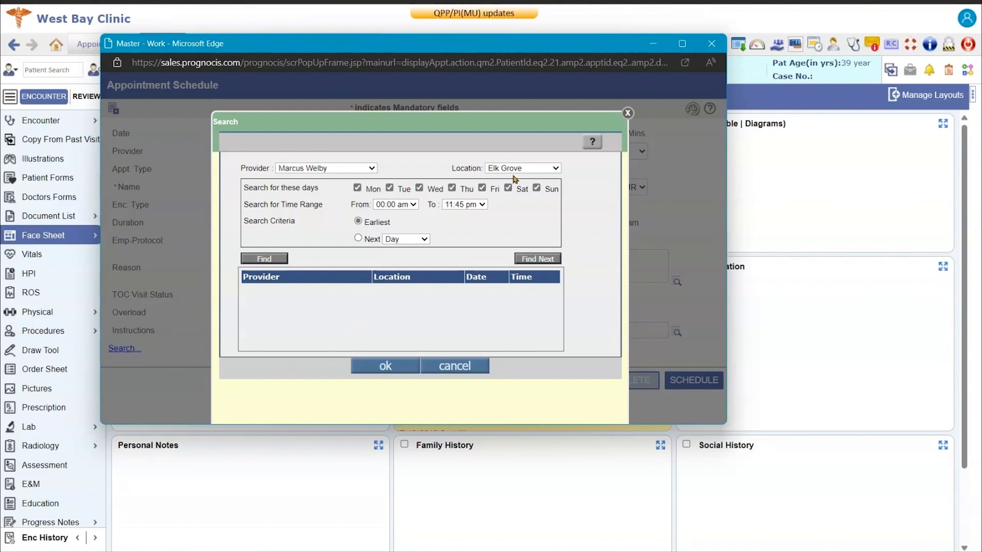
{"action": "left_click", "coordinate": [357, 187]}
{"action": "left_click", "coordinate": [509, 188]}
{"action": "left_click", "coordinate": [536, 188]}
Limit the slot search to the time range from 09:30 am to 03:00 pm.
{"action": "left_click", "coordinate": [414, 205]}
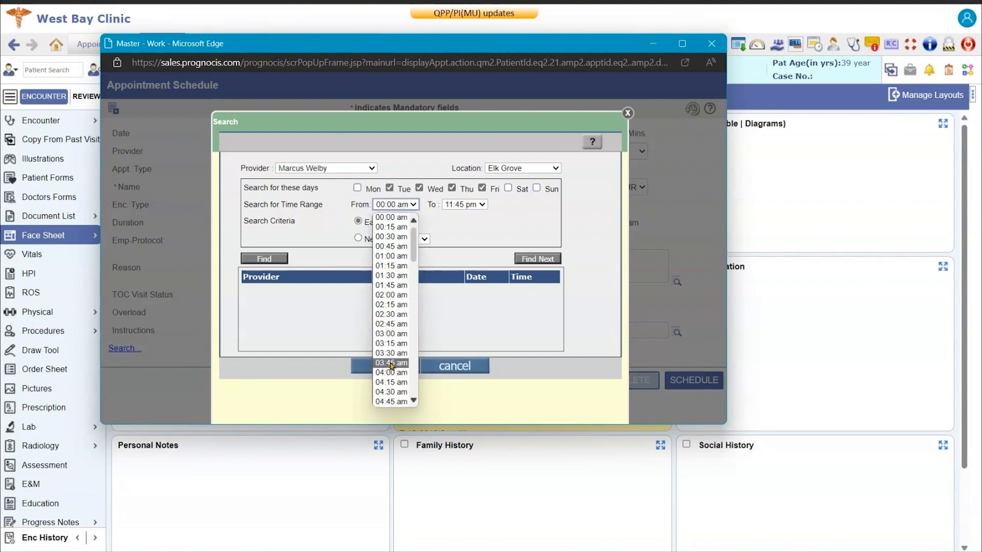
{"action": "scroll", "coordinate": [394, 364], "scroll_direction": "down", "scroll_amount": 8}
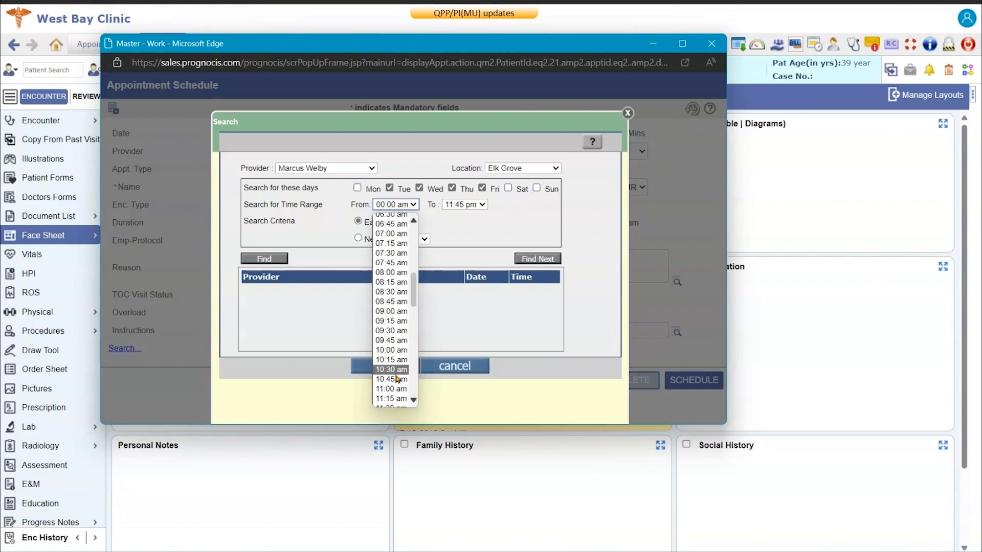
{"action": "left_click", "coordinate": [393, 339]}
{"action": "left_click", "coordinate": [482, 205]}
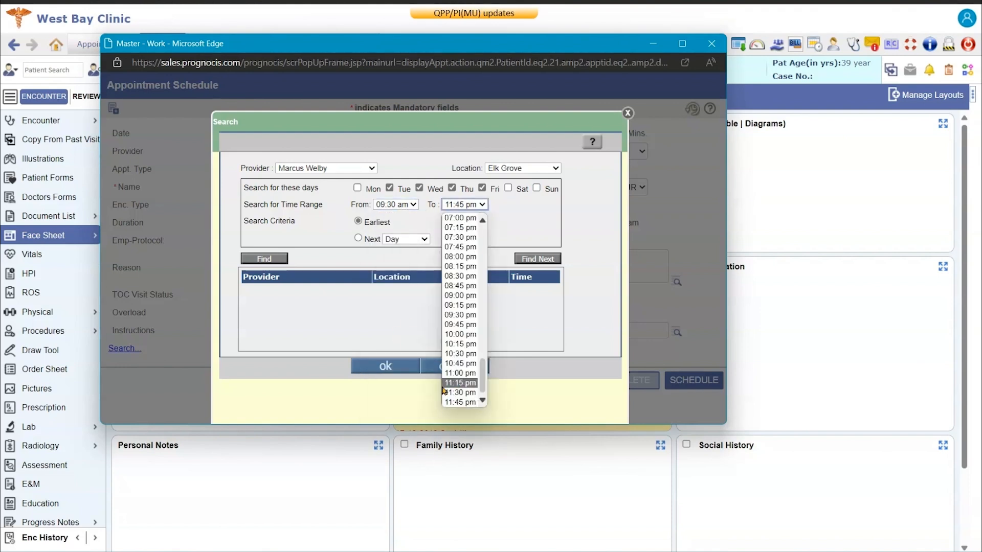
{"action": "scroll", "coordinate": [462, 289], "scroll_direction": "up", "scroll_amount": 5}
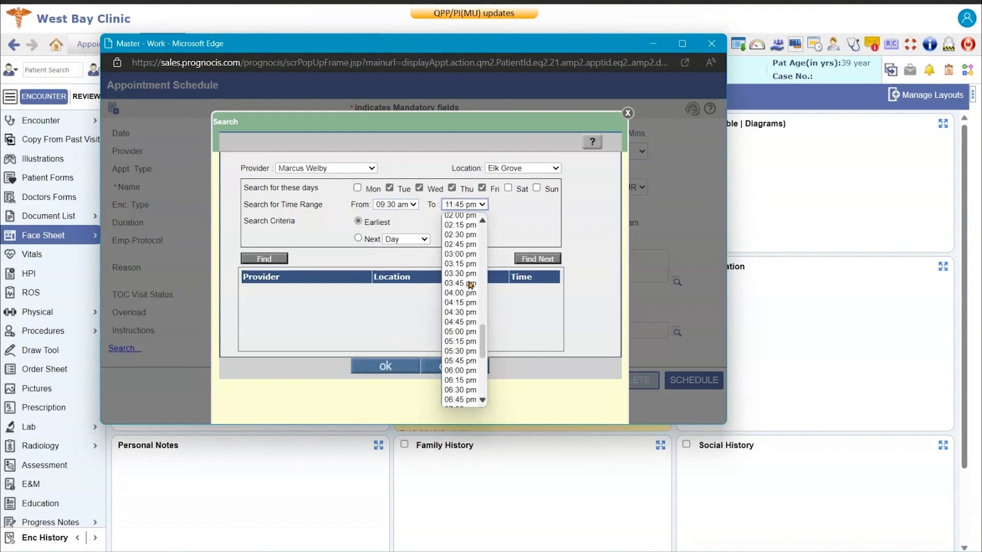
{"action": "left_click", "coordinate": [460, 254]}
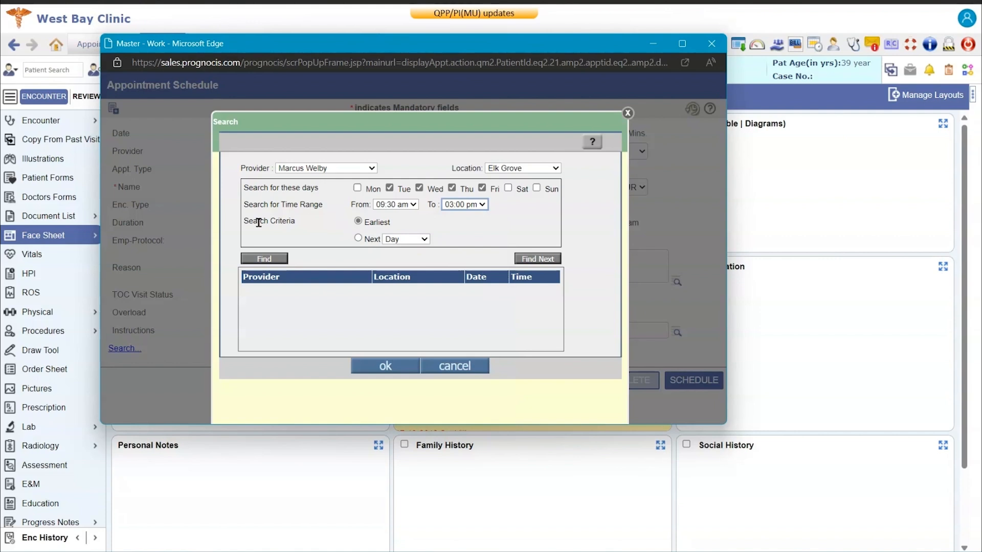
Find the earliest open slots plus the next ones, and schedule the appointment in the 10:15 am slot on 07-23-2024.
{"action": "left_click", "coordinate": [262, 260]}
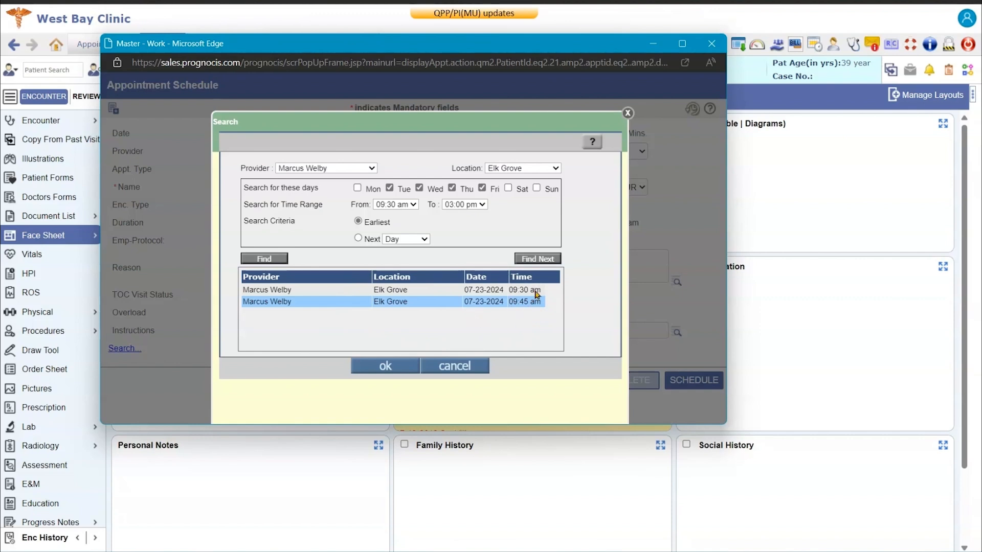
{"action": "left_click", "coordinate": [545, 261]}
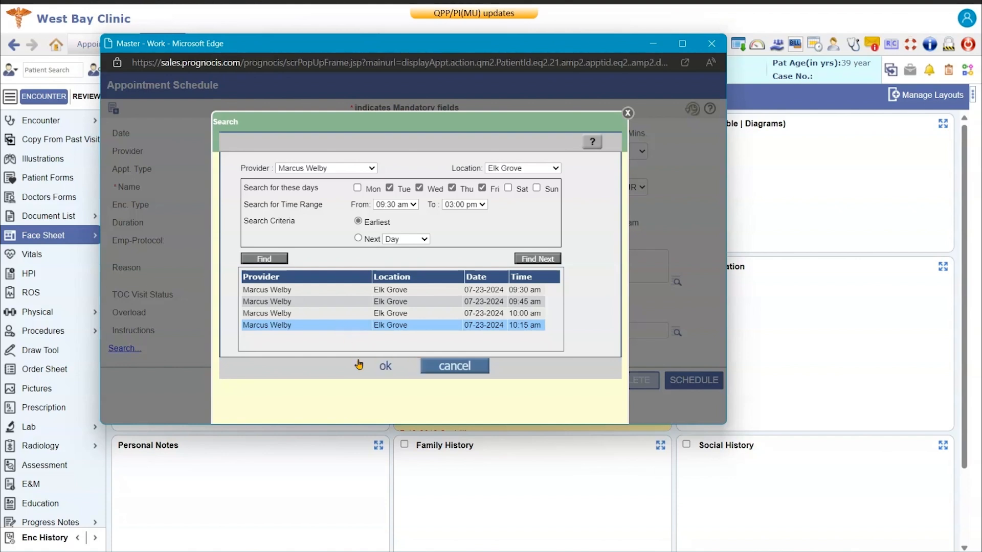
{"action": "left_click", "coordinate": [386, 366]}
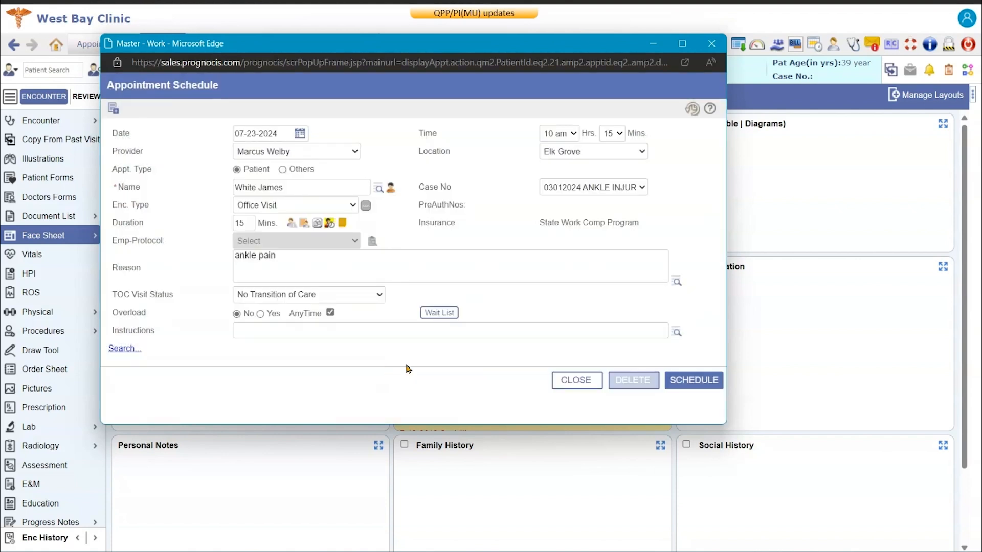
{"action": "left_click", "coordinate": [692, 381]}
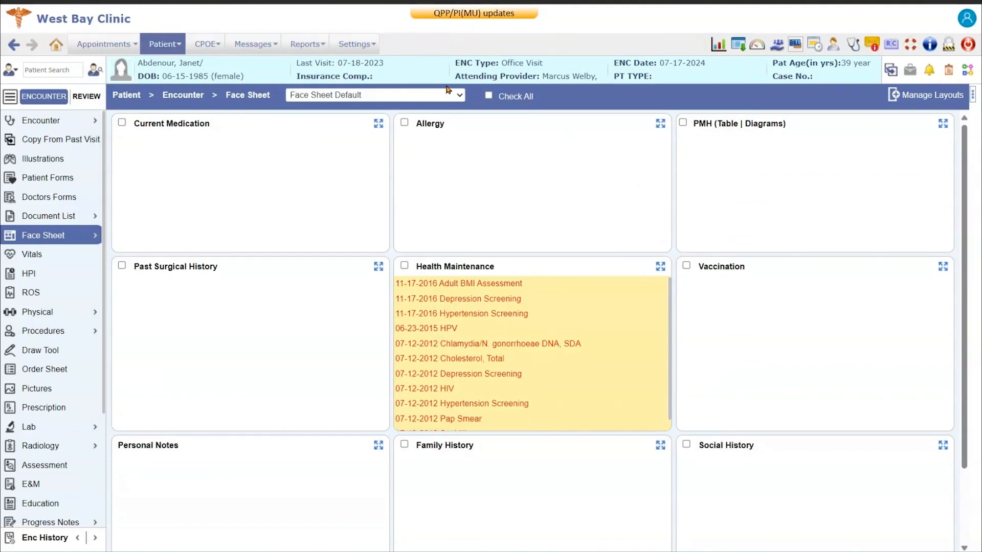